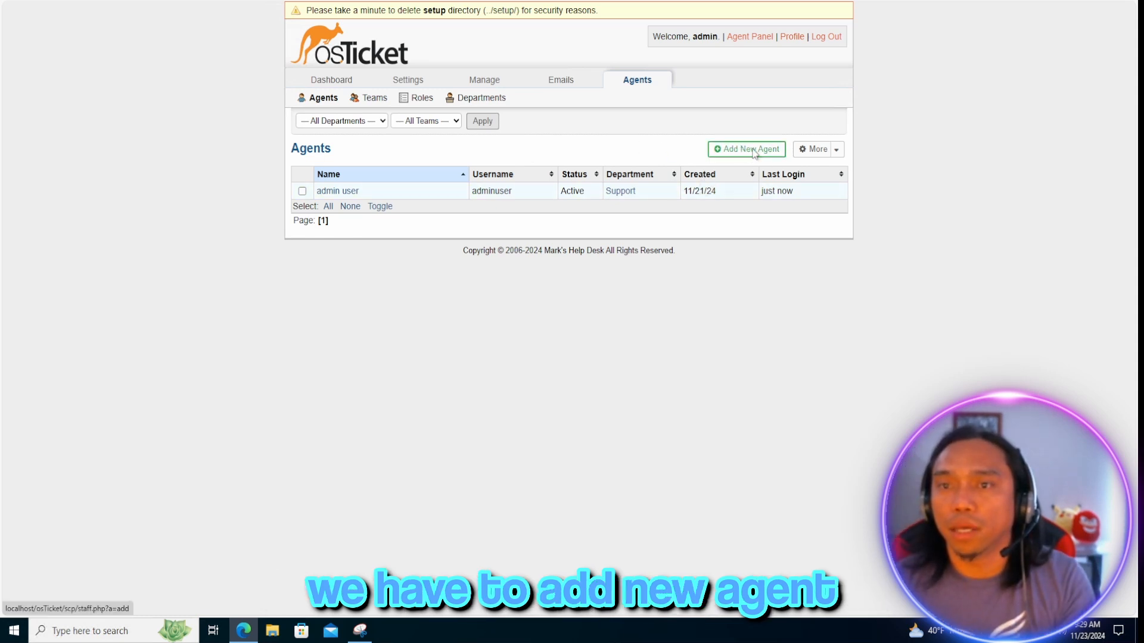
Start a new agent and enter the agent's first name, last name and e-mail address
click(754, 150)
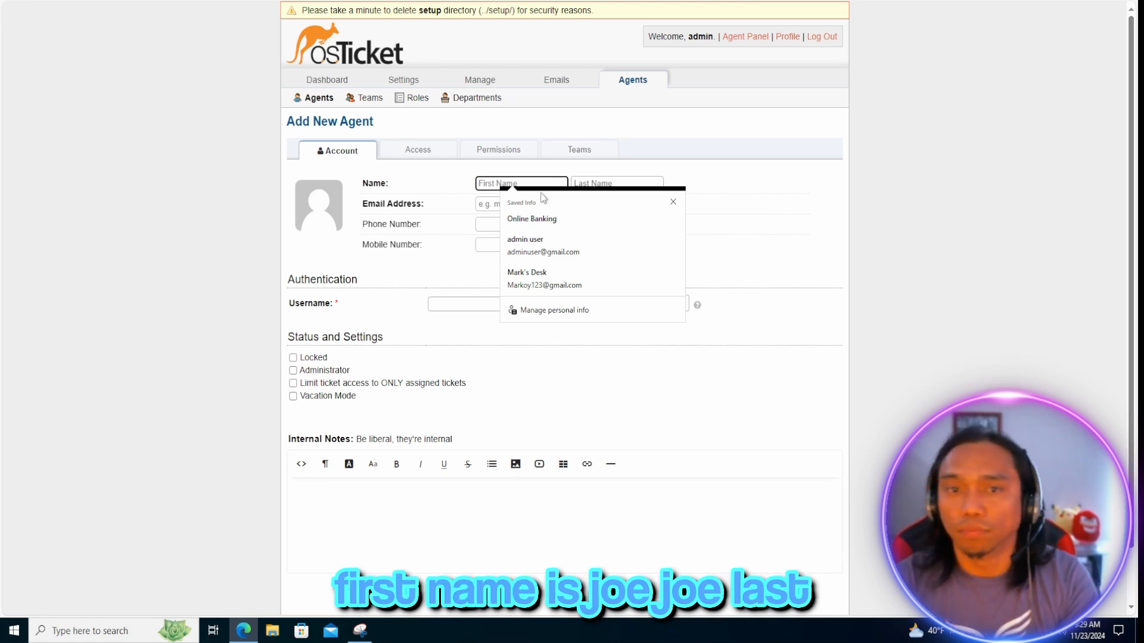
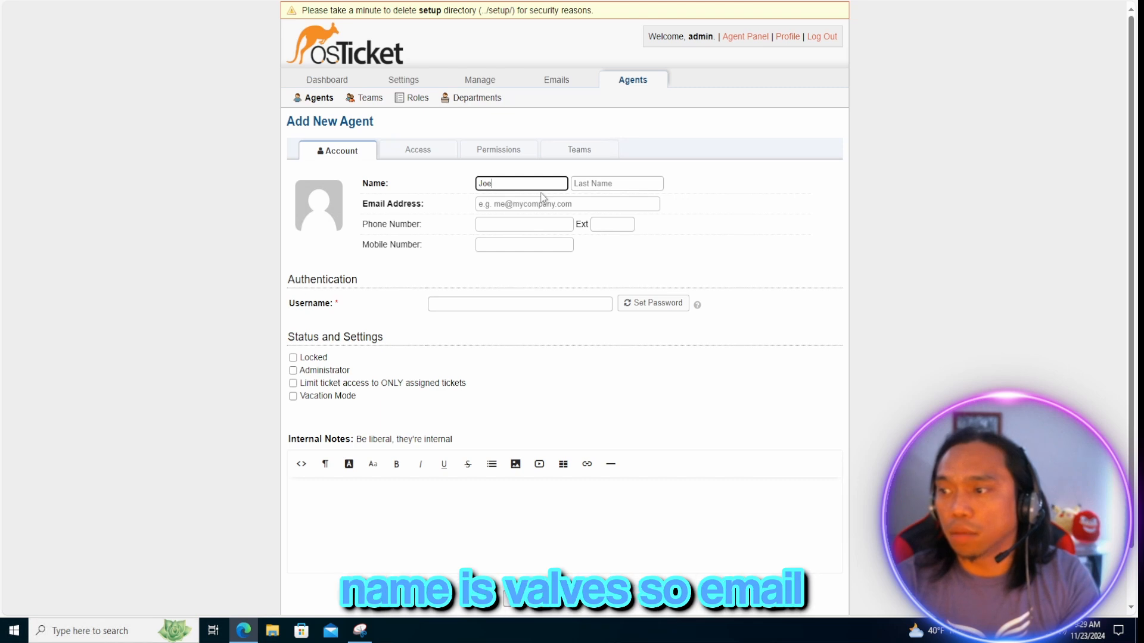
key(Tab)
key(Tab)
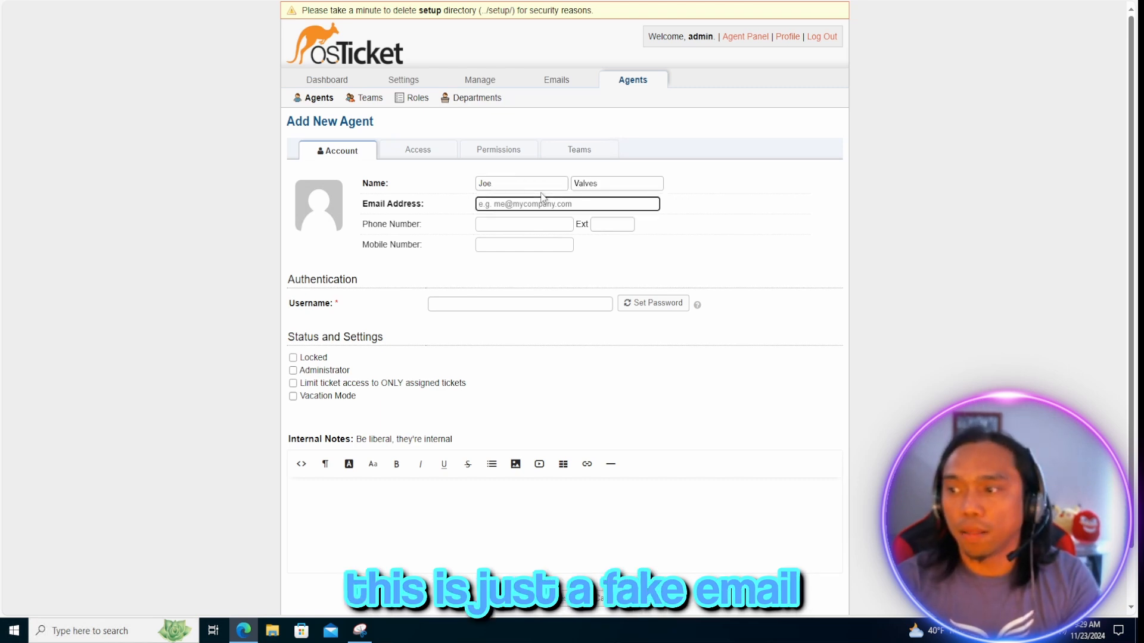
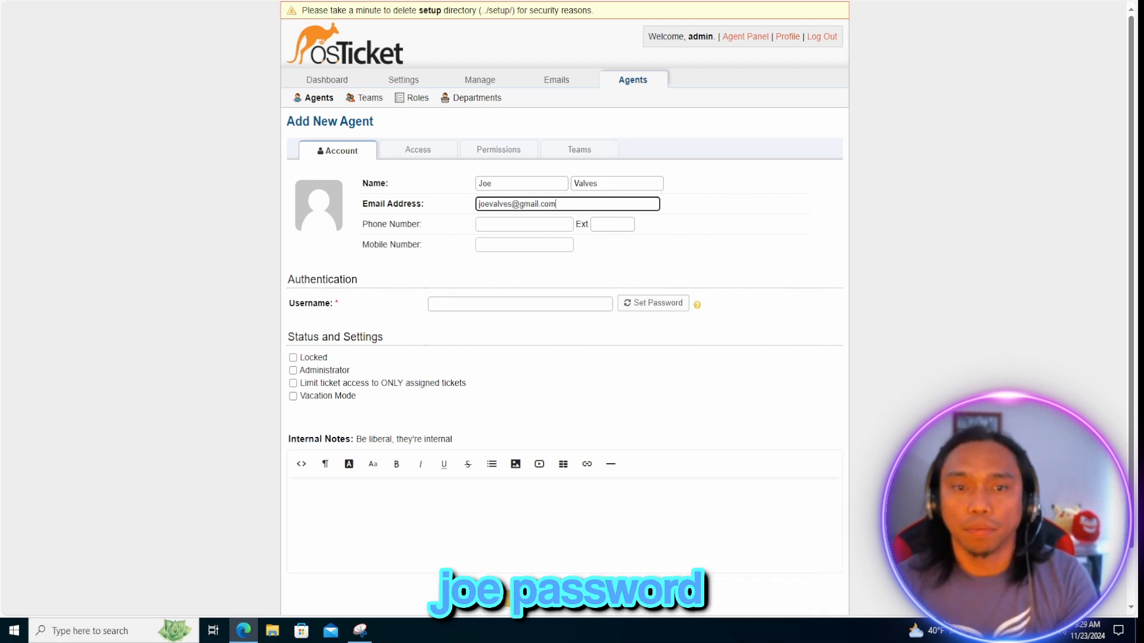
key(Tab)
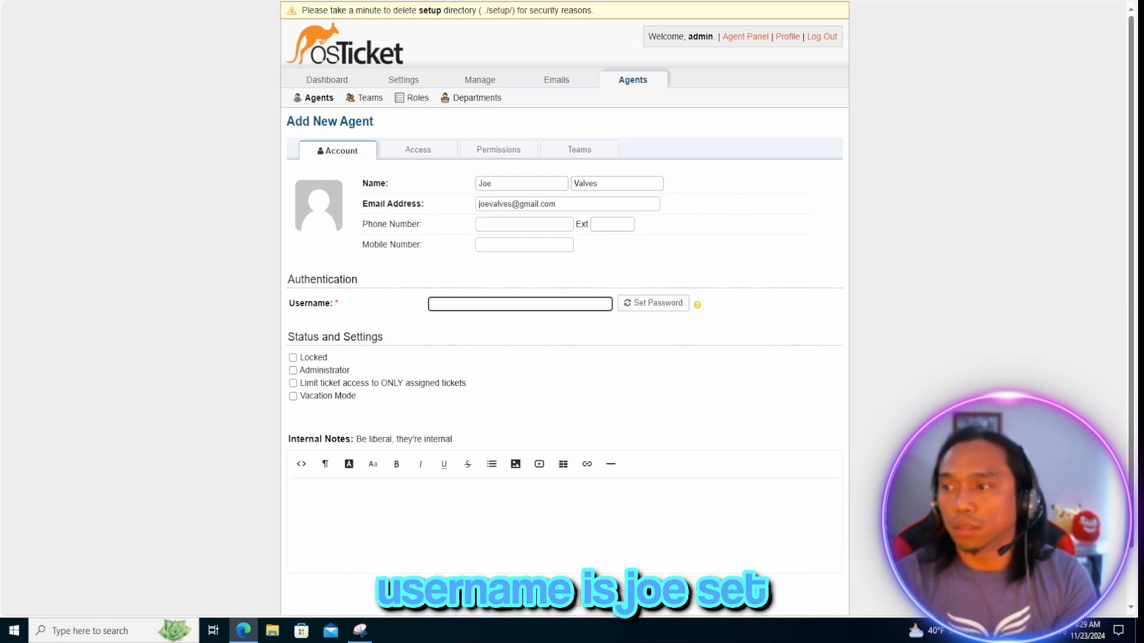
Enter the agent's username and set a confirmed password, with no forced change at next login
text(joe)
click(653, 303)
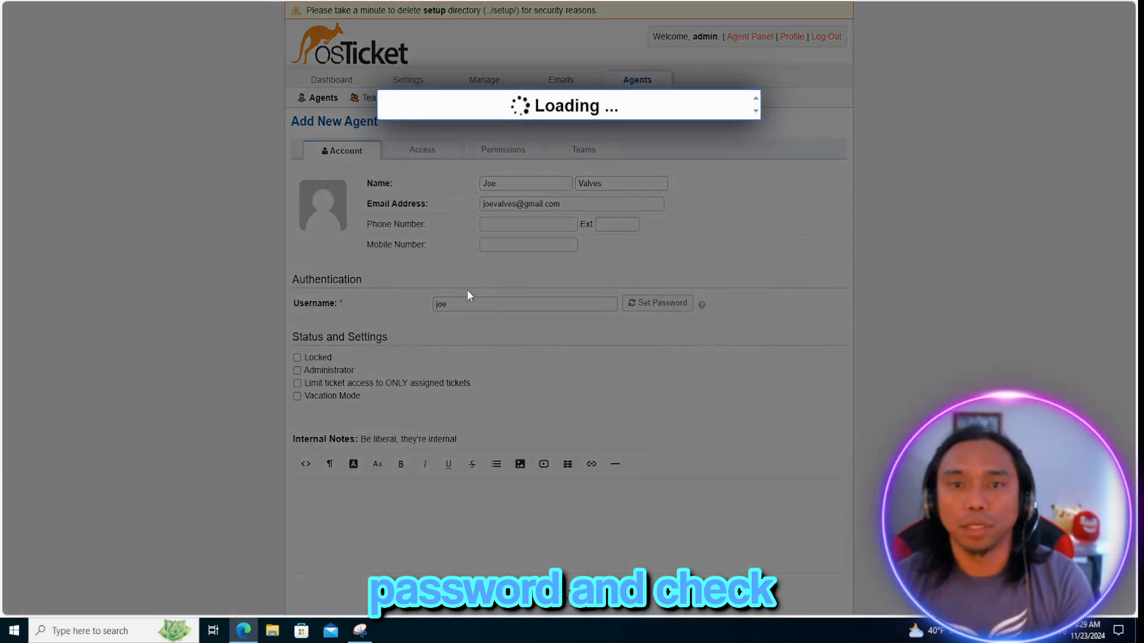
click(431, 185)
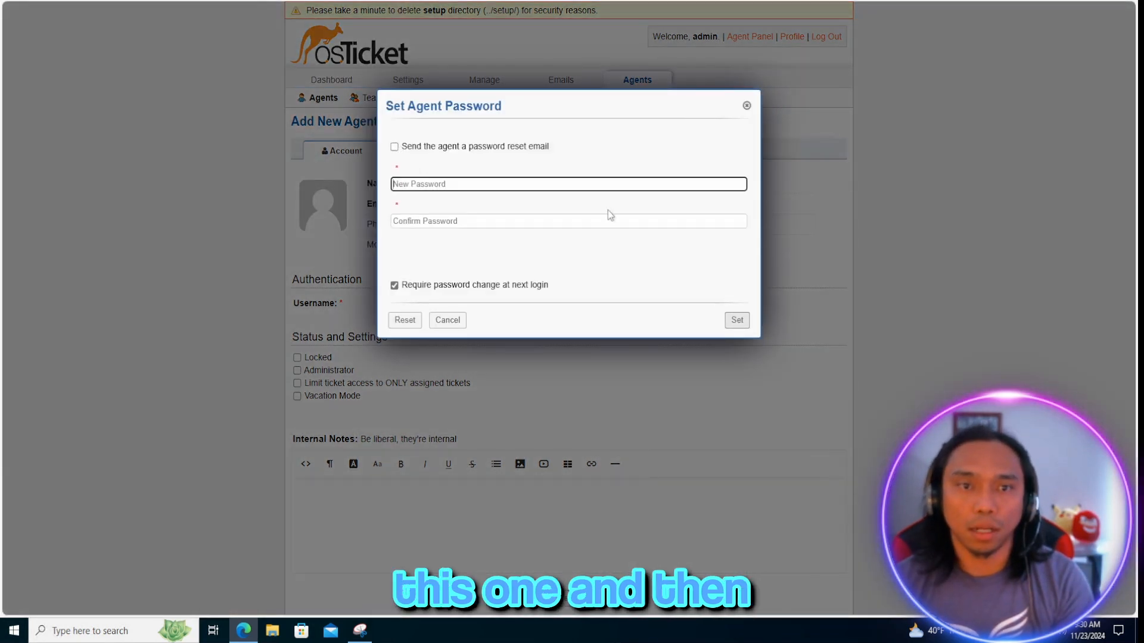
text(•)
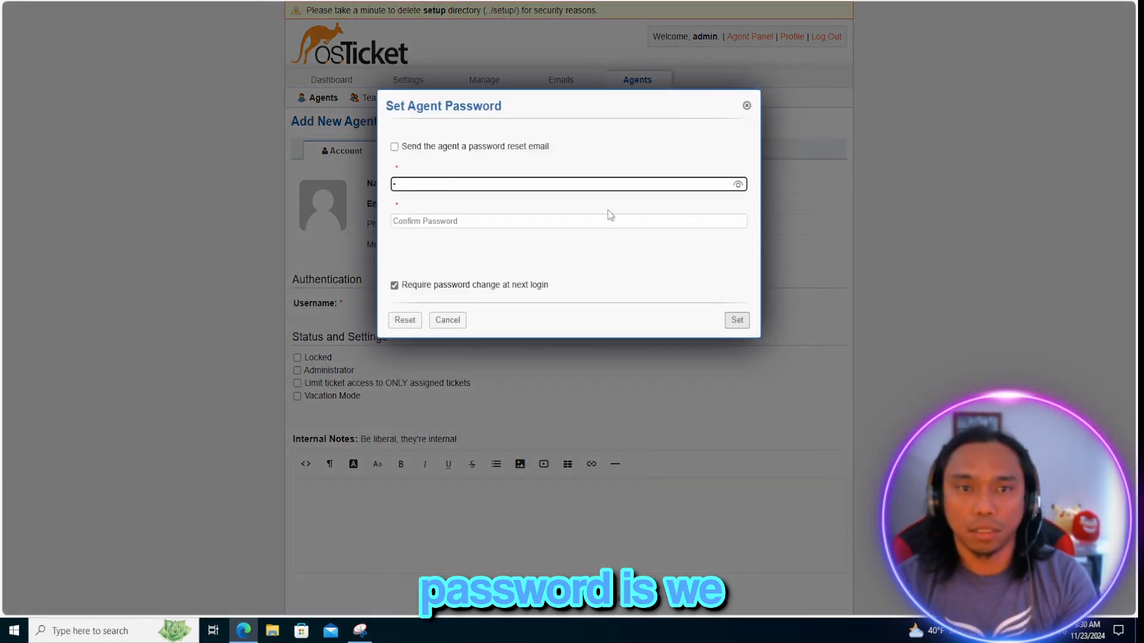
text(••)
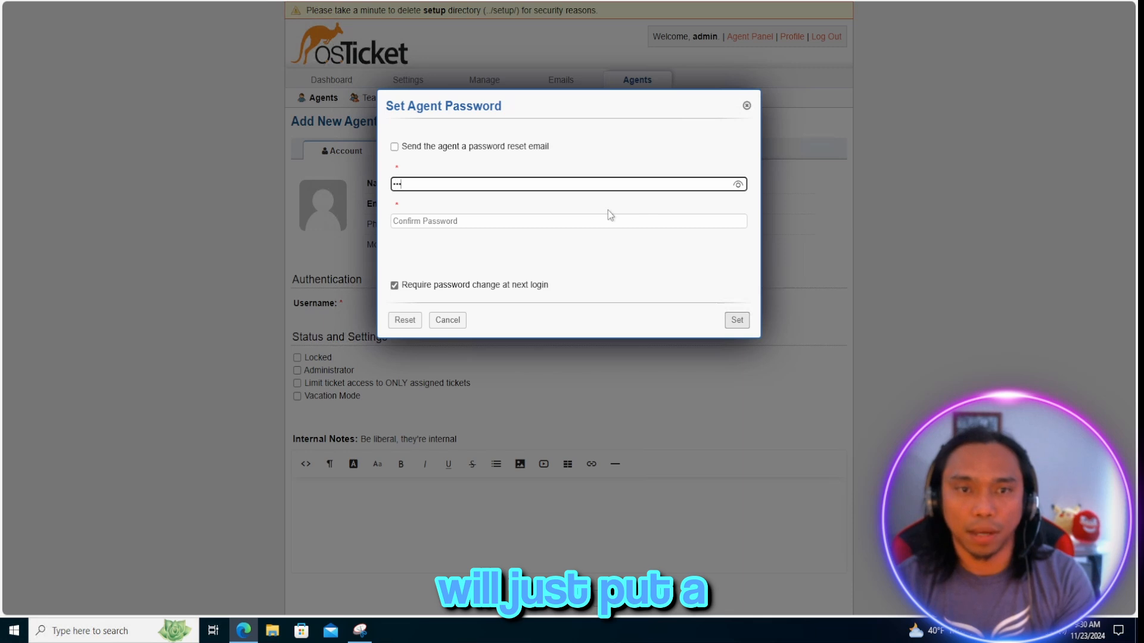
text(••••••)
click(536, 222)
text(•••)
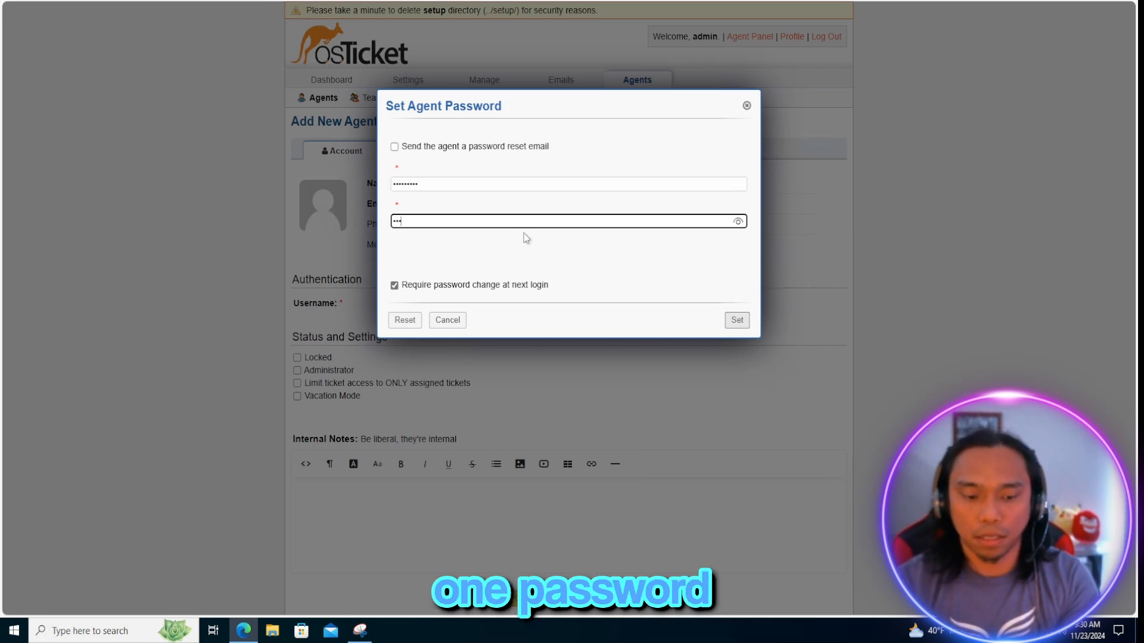
text(••••••)
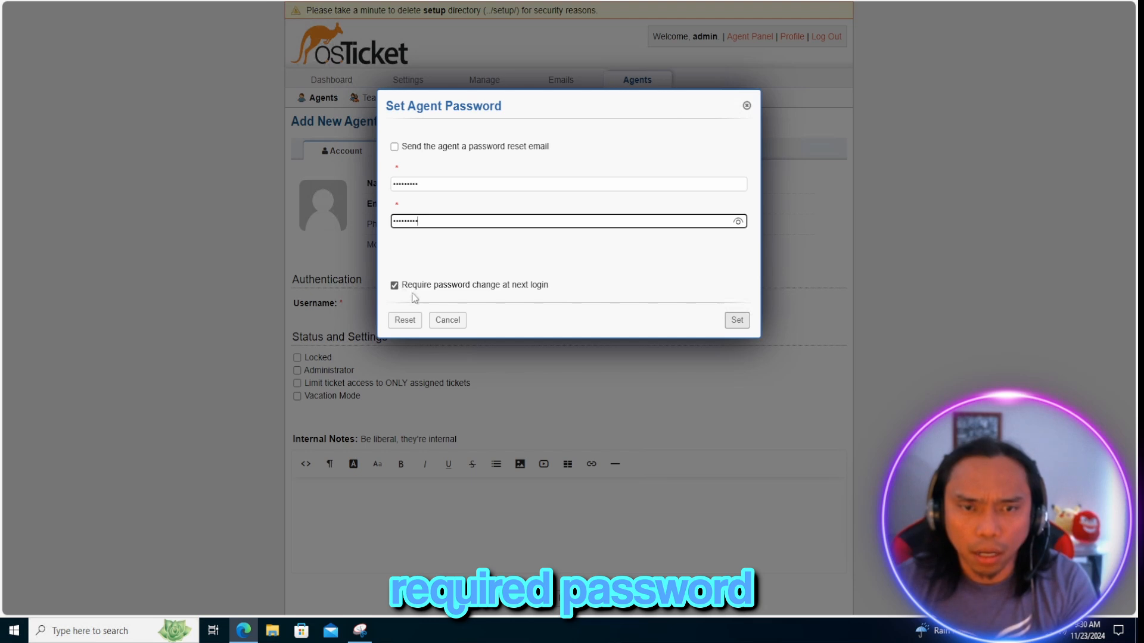
click(395, 286)
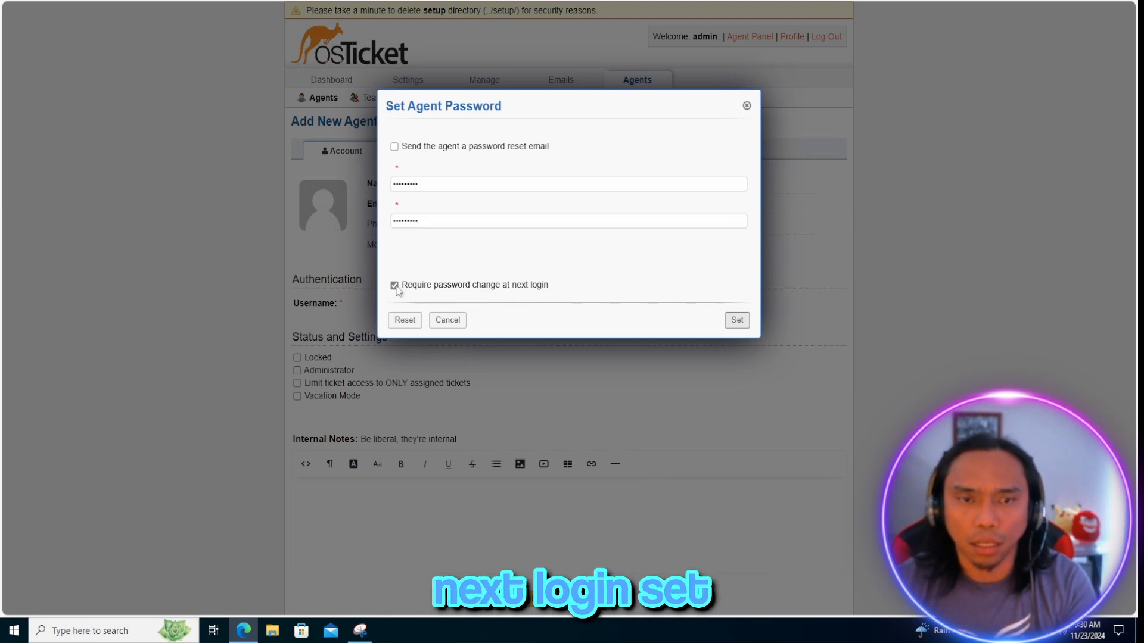
click(736, 321)
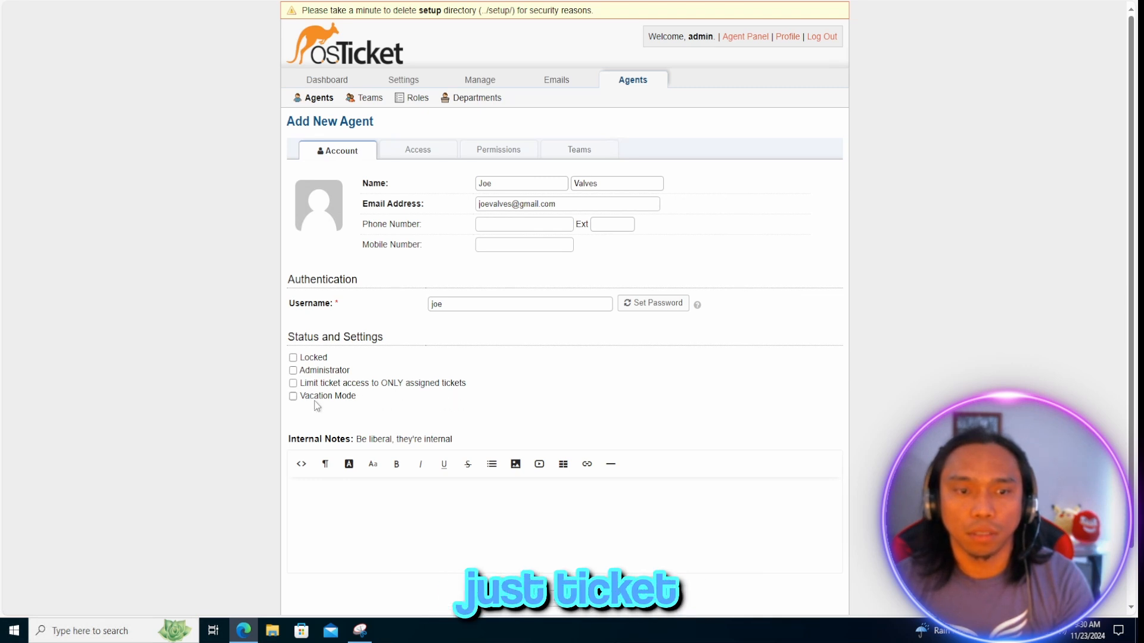
Give the agent primary department Support / SysAdmins, the Supreme Admin role, and Support extended access
click(416, 151)
click(387, 239)
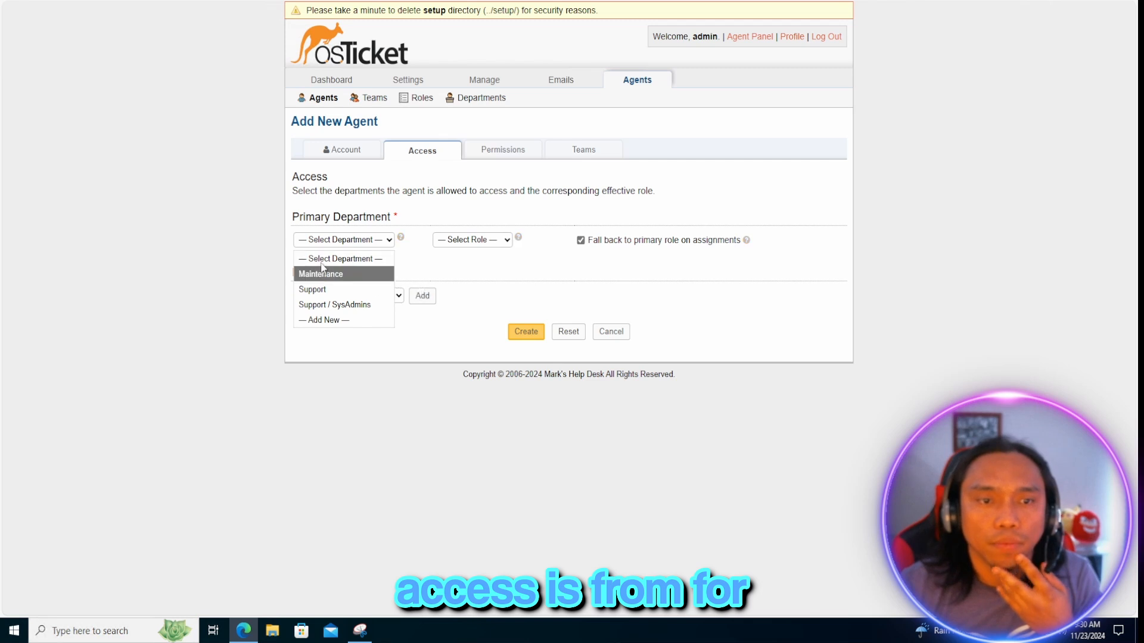
click(352, 305)
click(472, 241)
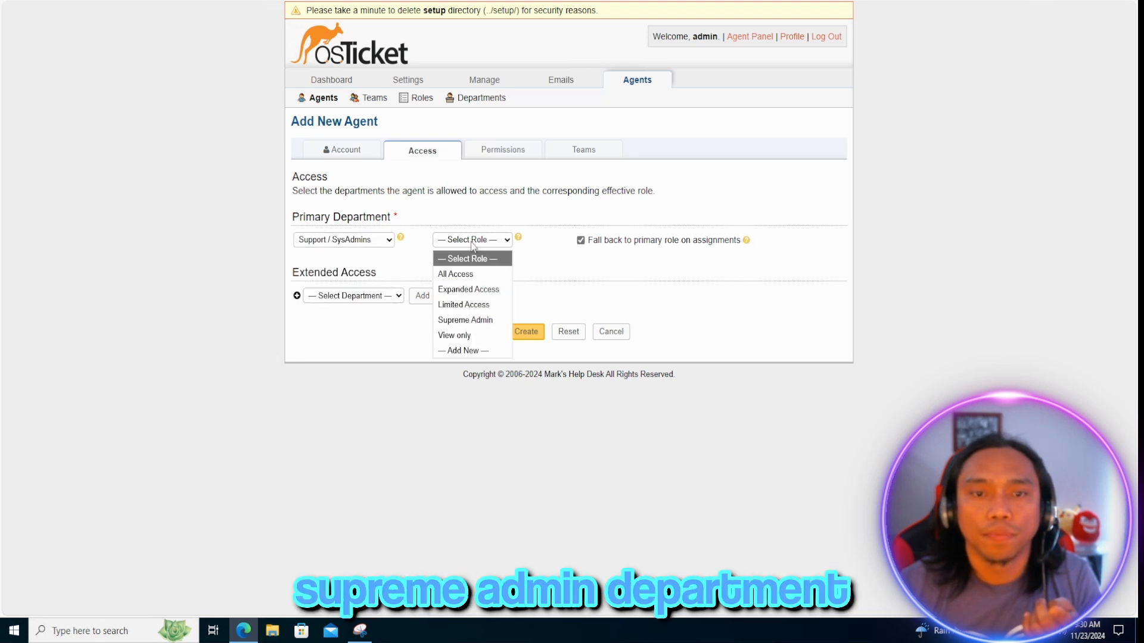
click(470, 322)
click(353, 297)
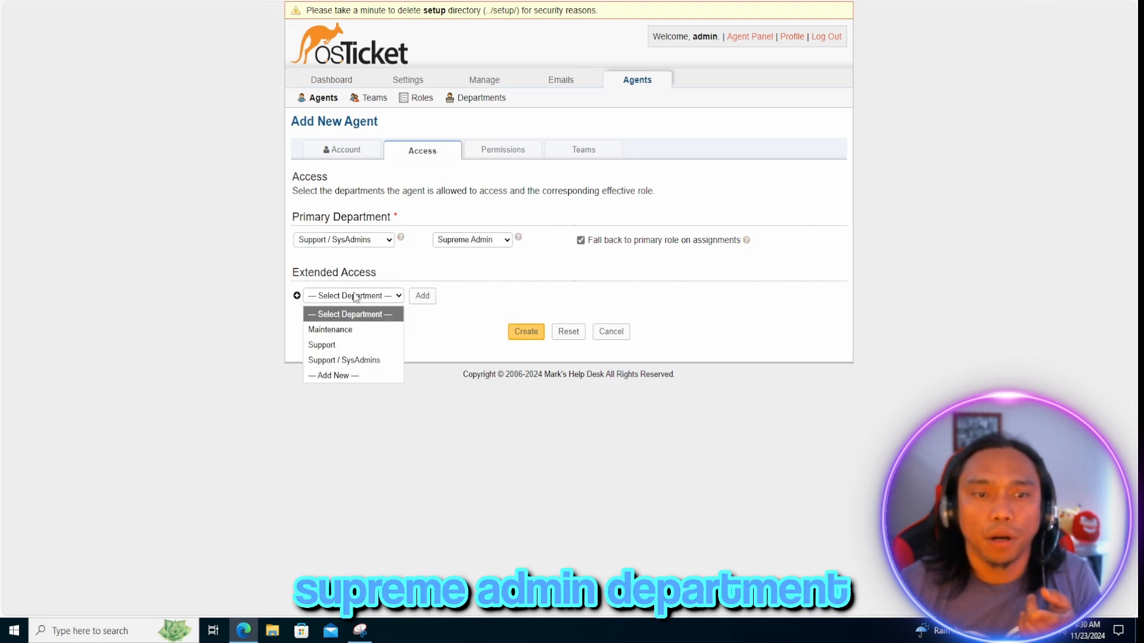
click(354, 298)
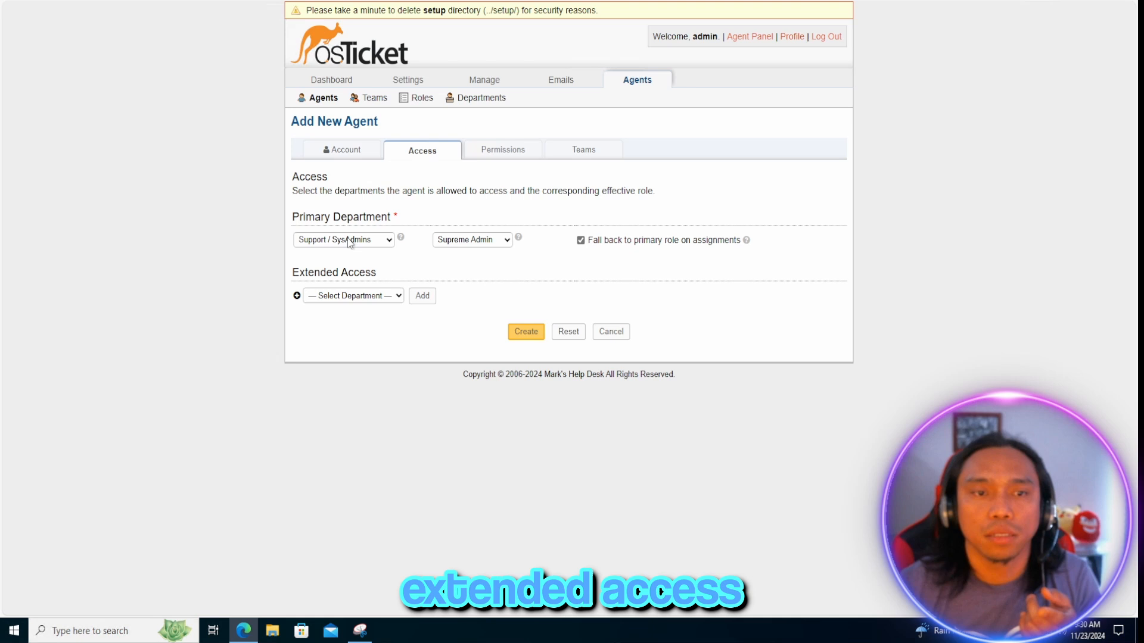
click(364, 299)
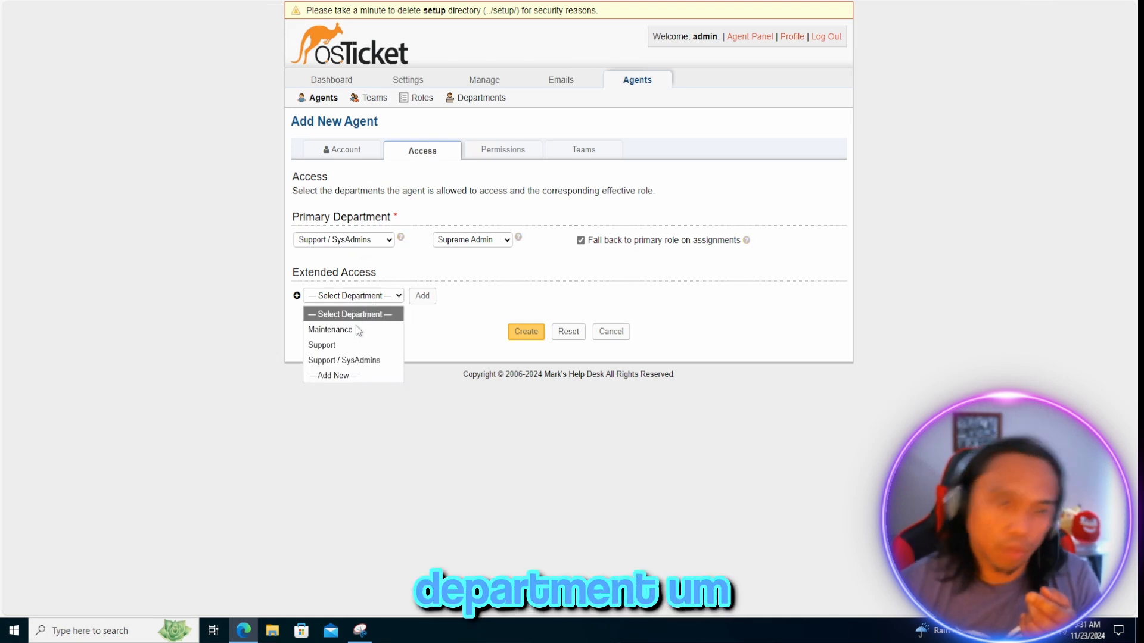
click(333, 345)
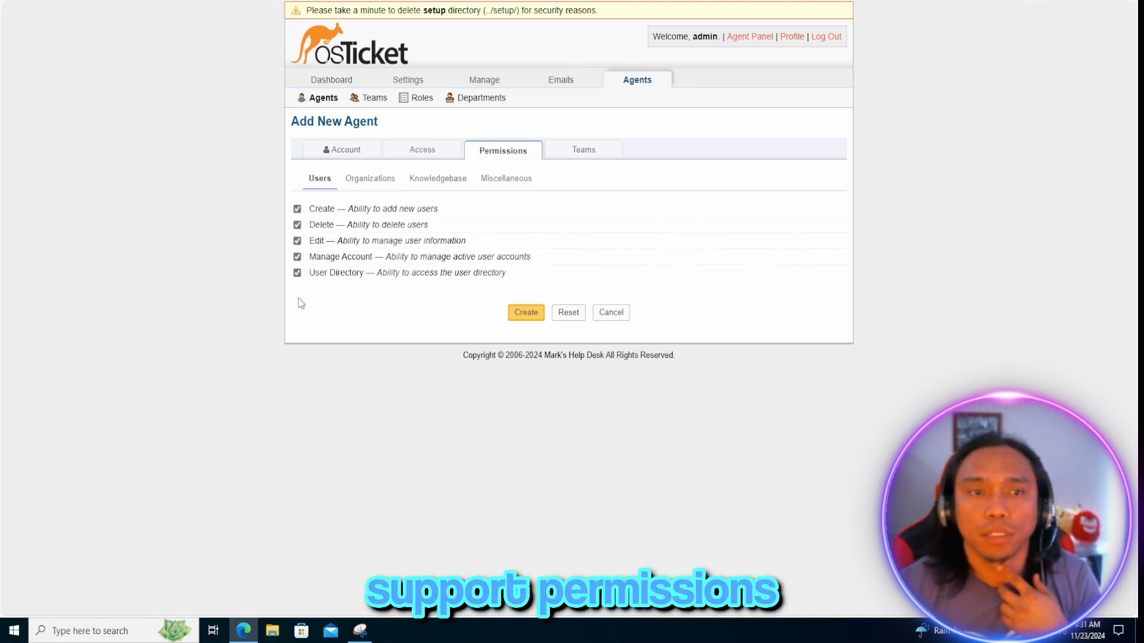
Assign the agent to the Online Banking team
click(582, 151)
click(340, 226)
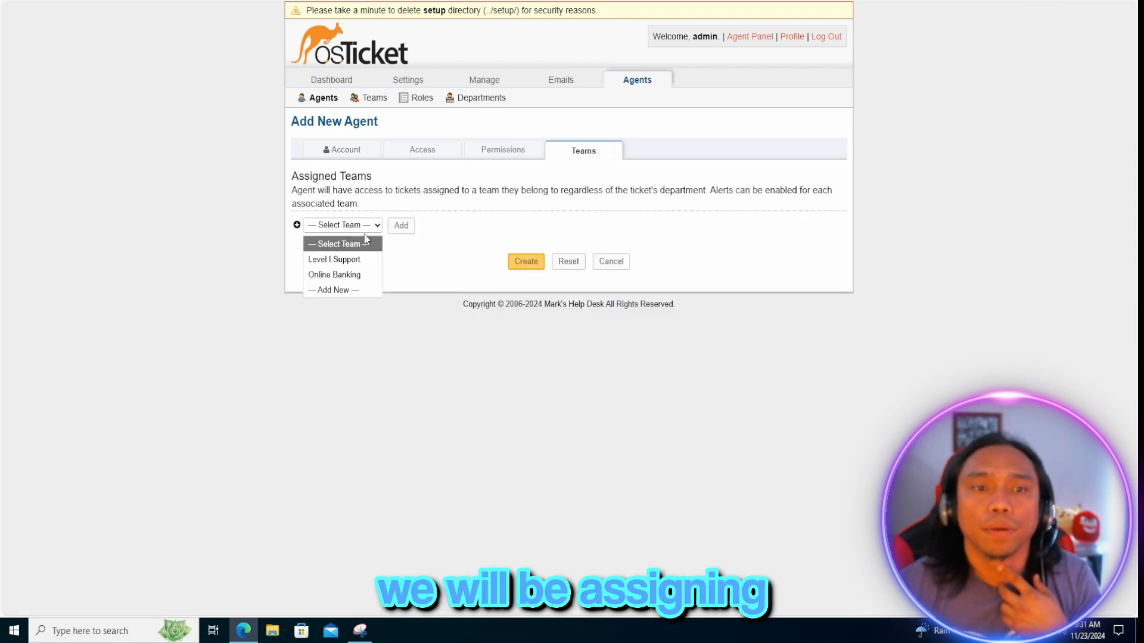
click(345, 274)
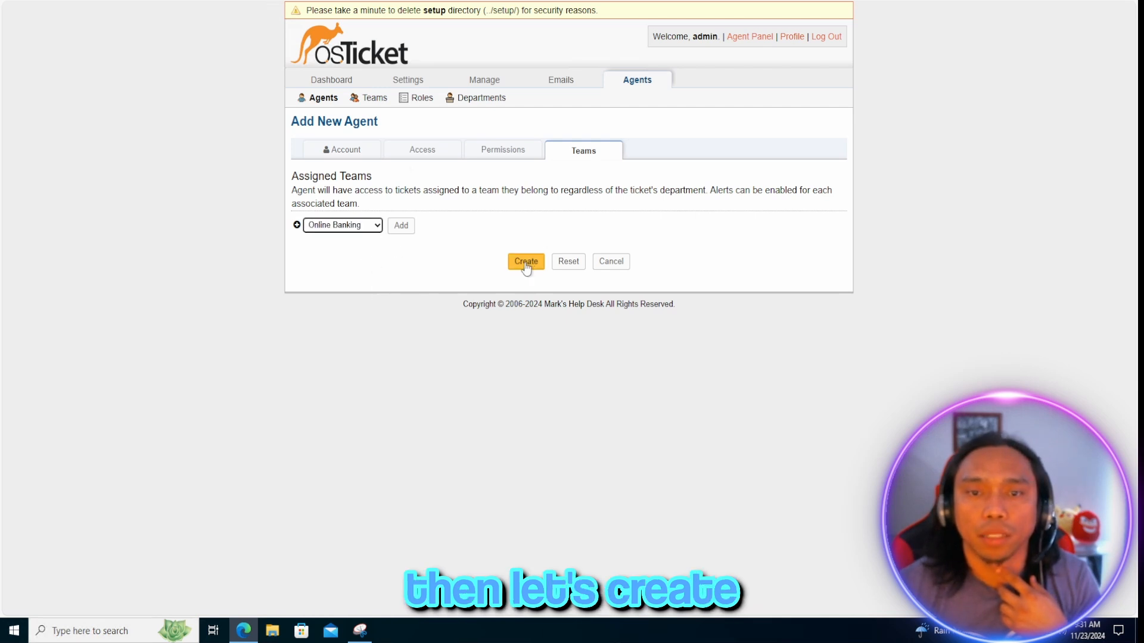
Create the SysAdmins agent, go back to the Agents list, and begin another new agent
click(527, 266)
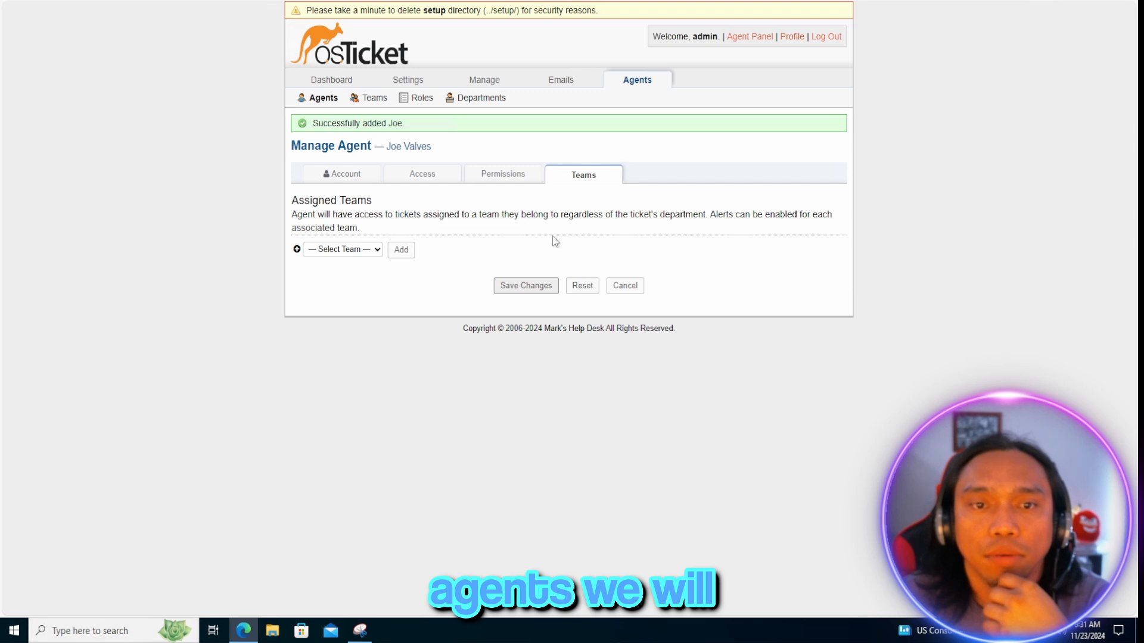
click(323, 98)
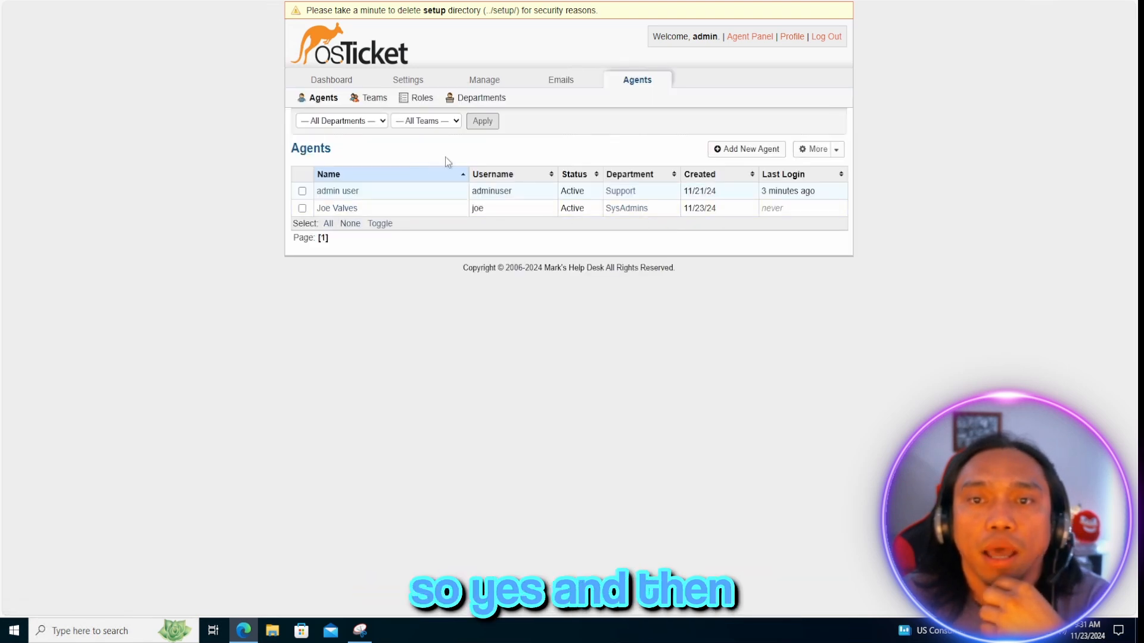
click(743, 152)
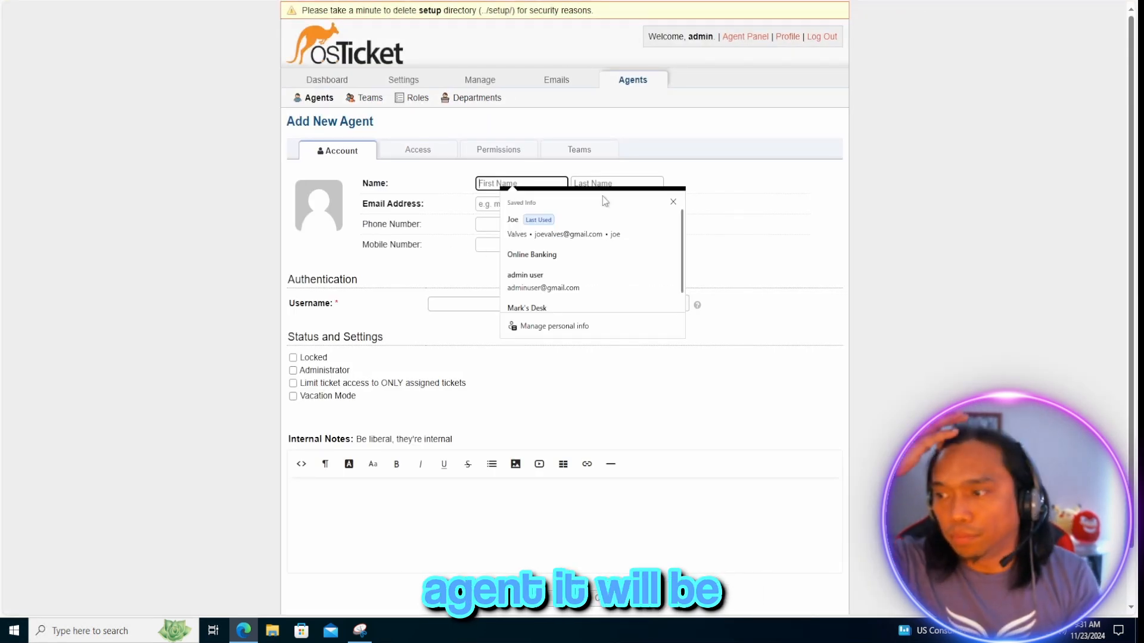
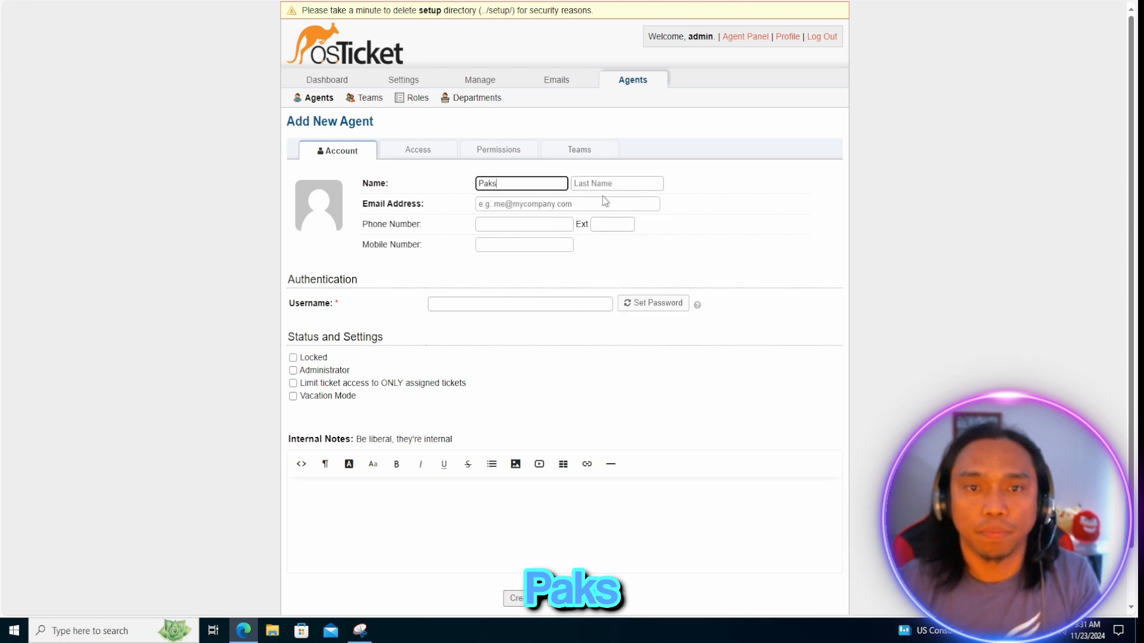
Fill in the second agent's first name, last name and e-mail address
key(Tab)
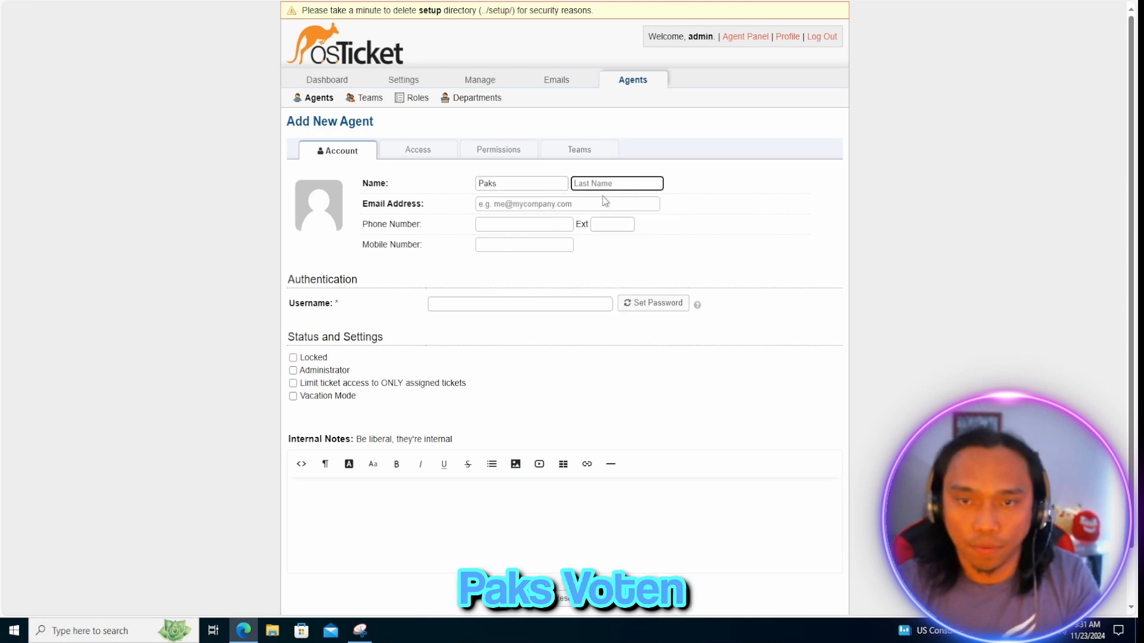
key(Tab)
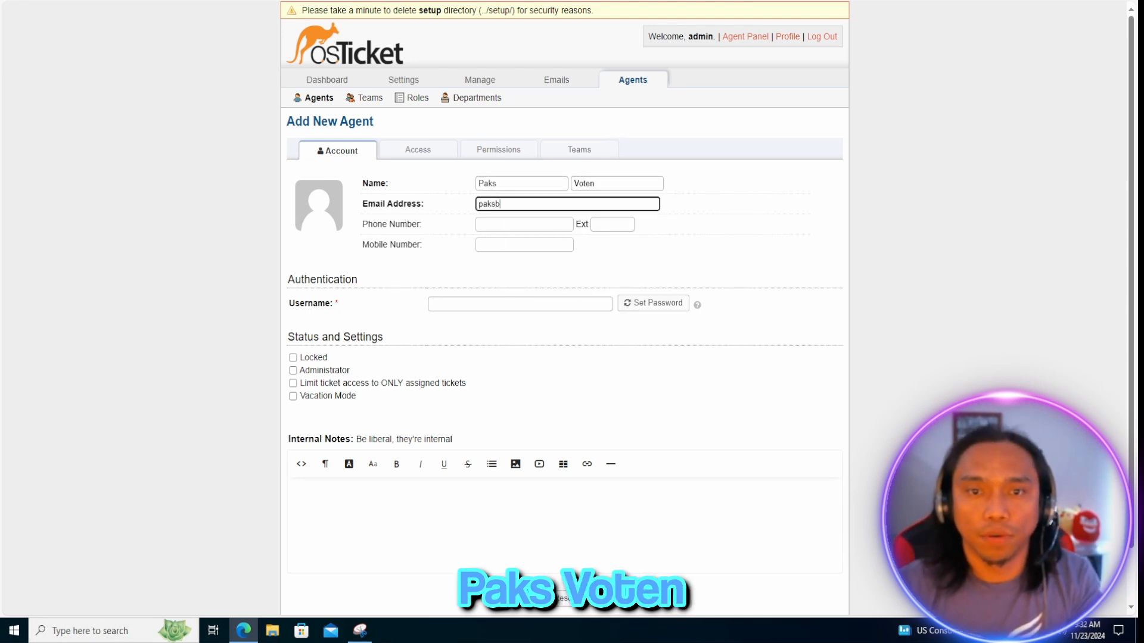
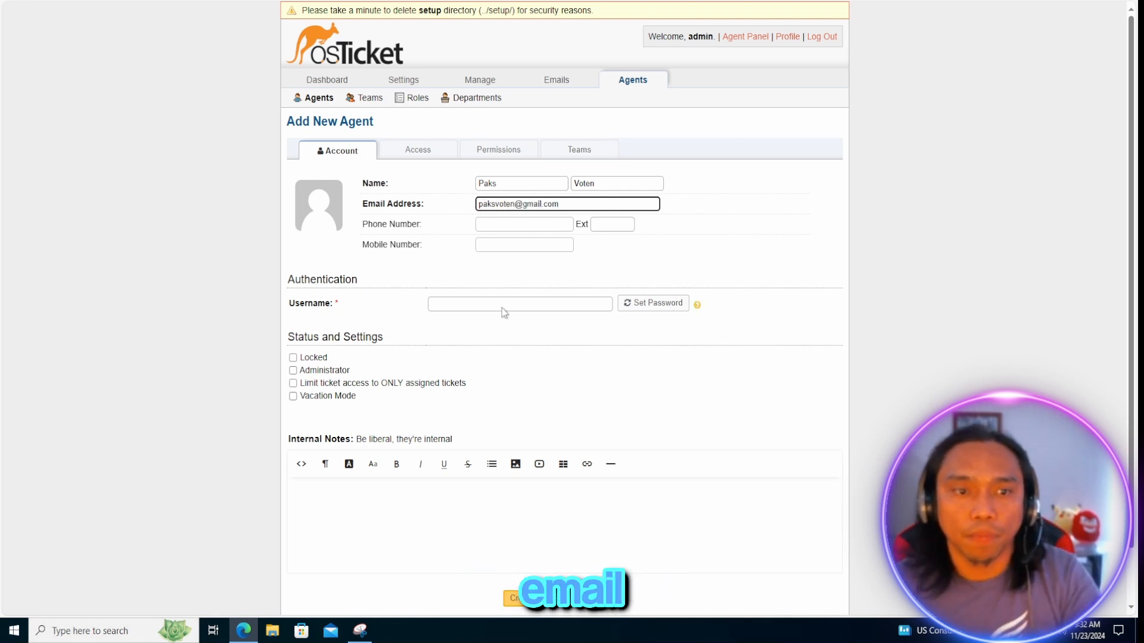
click(466, 307)
Enter the username and set a manual password, with no reset e-mail and no forced change
text(paks)
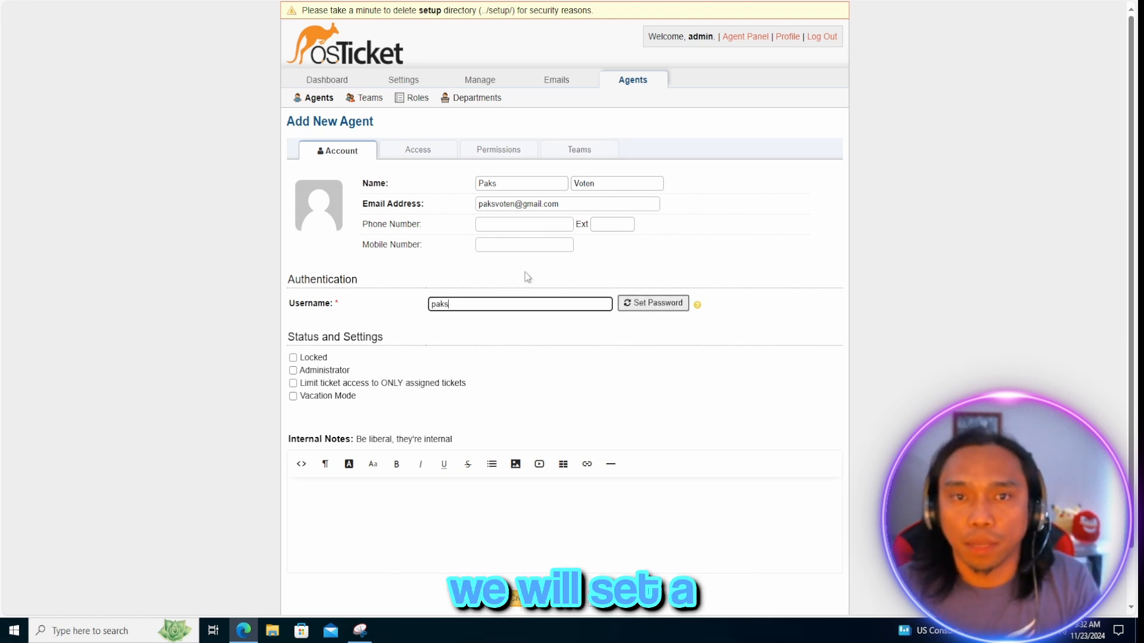
click(653, 305)
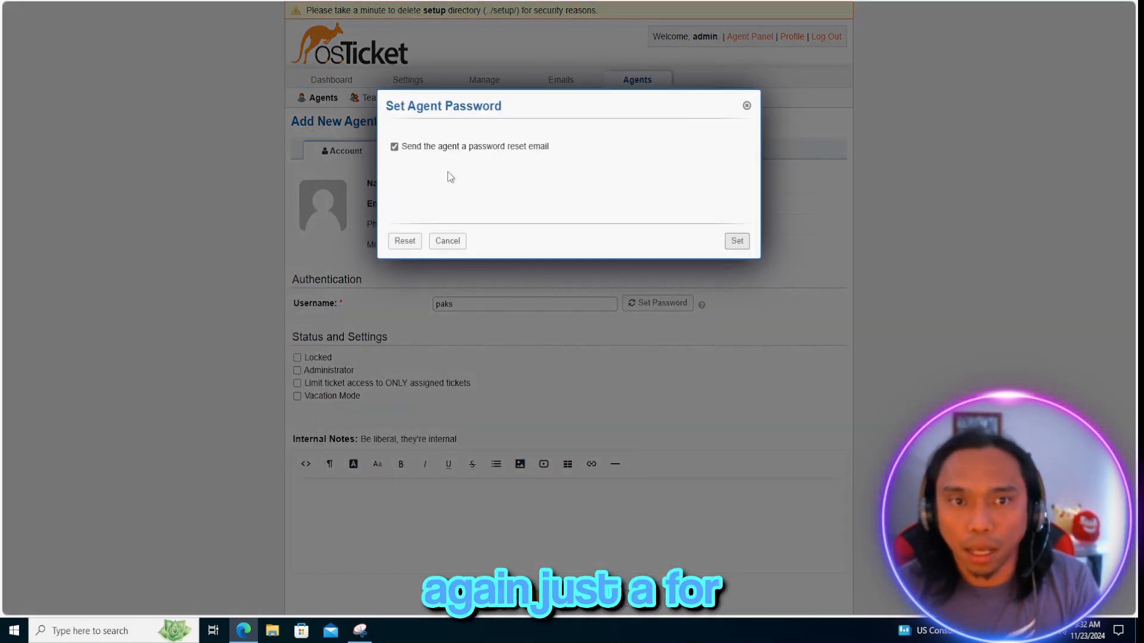
click(394, 147)
text(p)
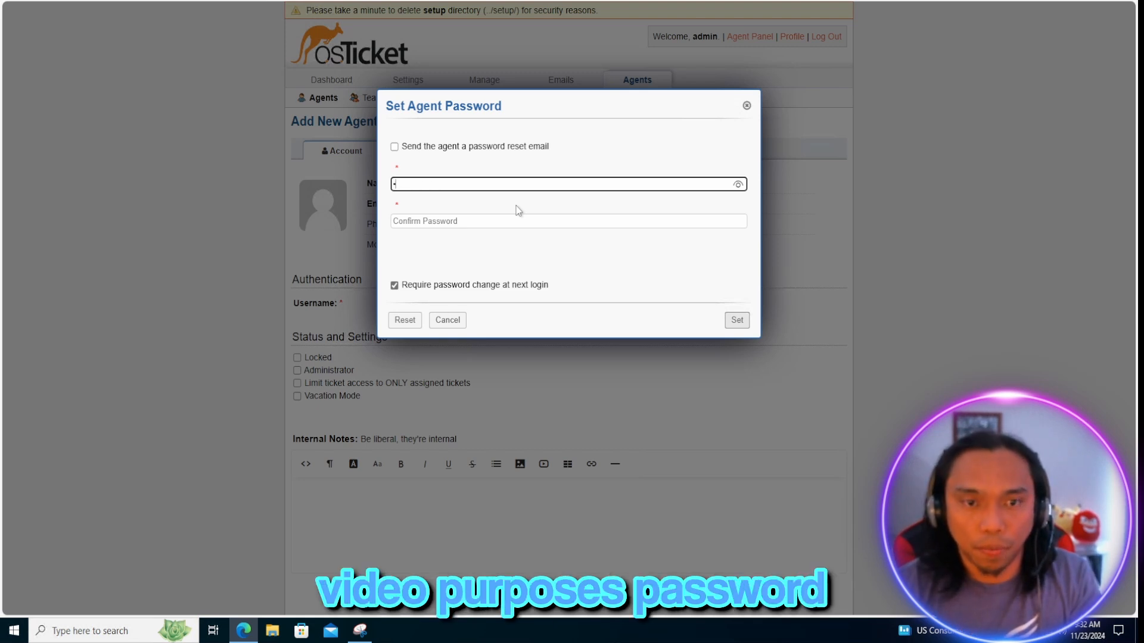
text(ass)
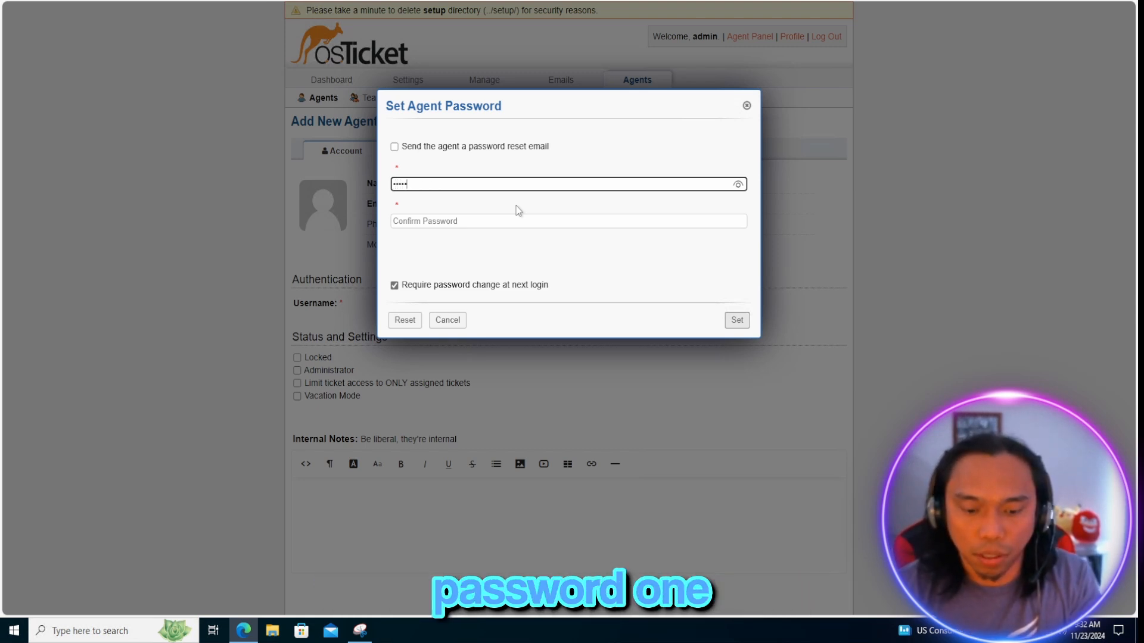
click(487, 226)
text(password1)
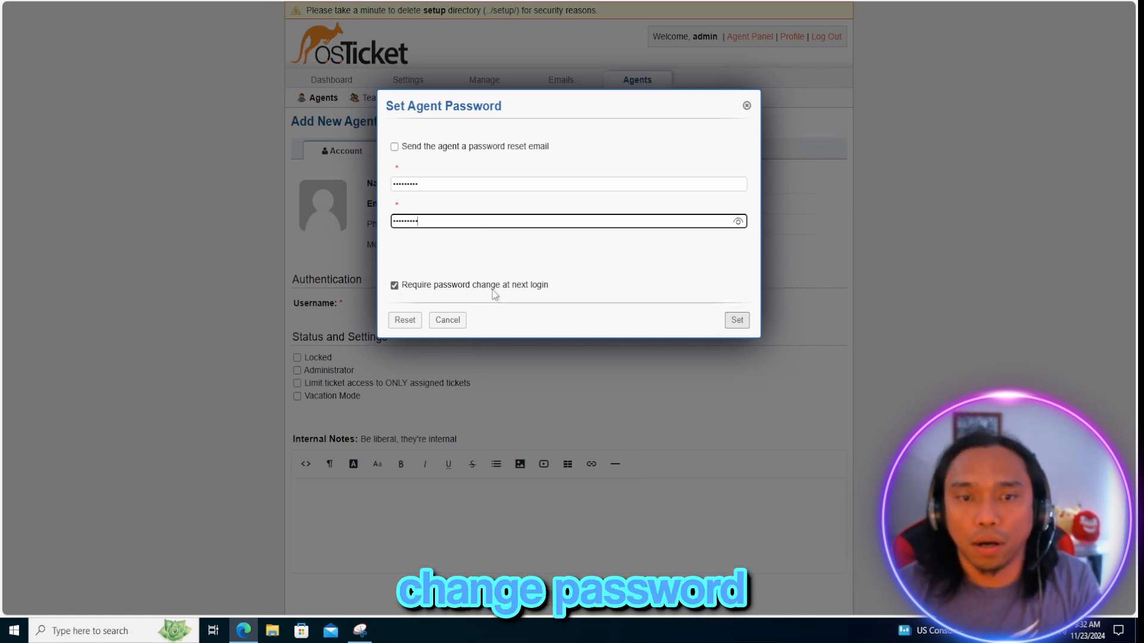
click(402, 288)
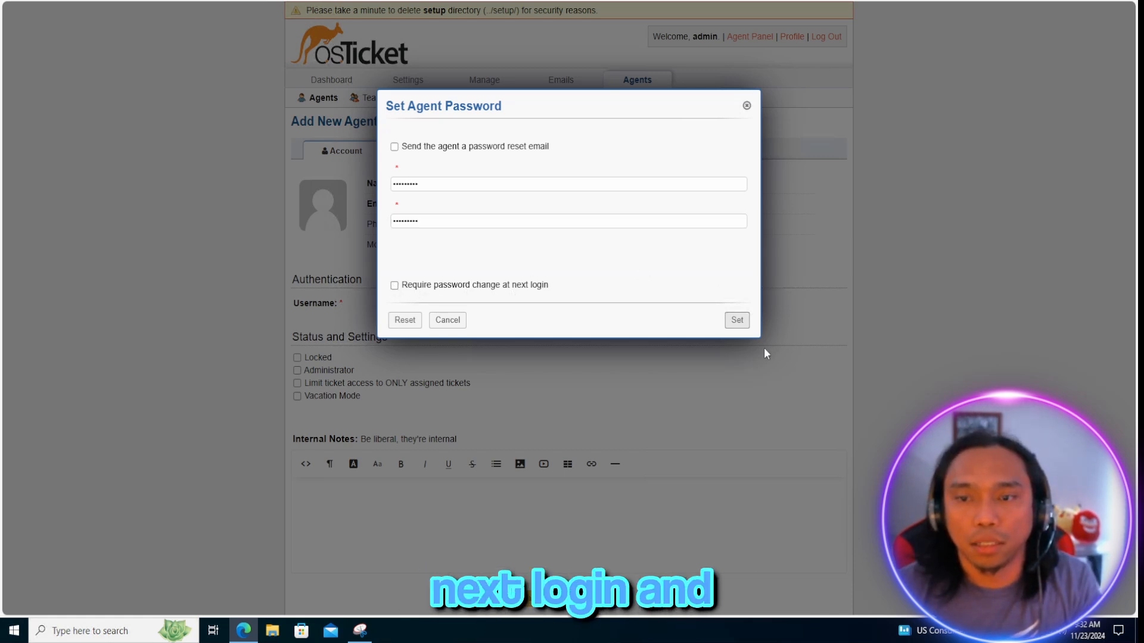
click(728, 320)
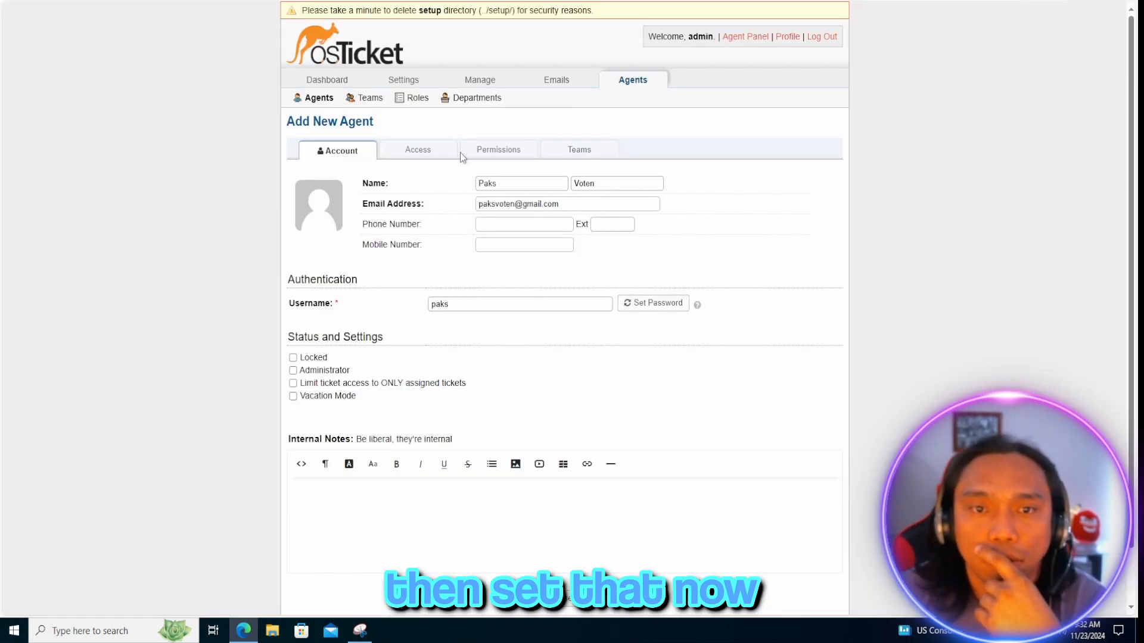
Set primary department to Maintenance with the View only role and Support extended access
click(417, 149)
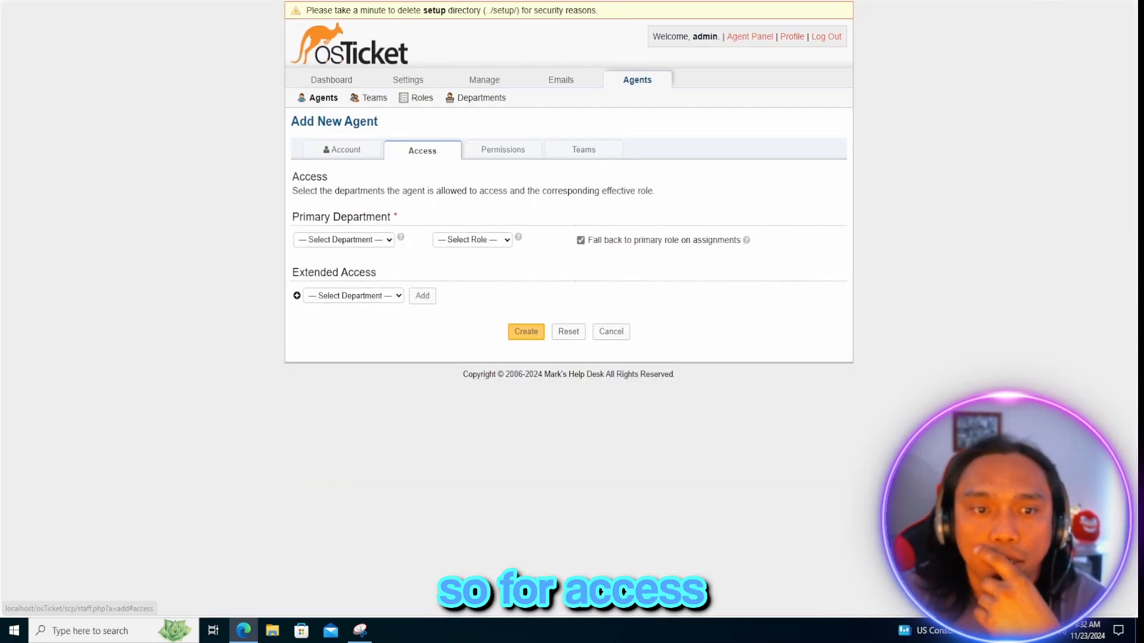
click(355, 241)
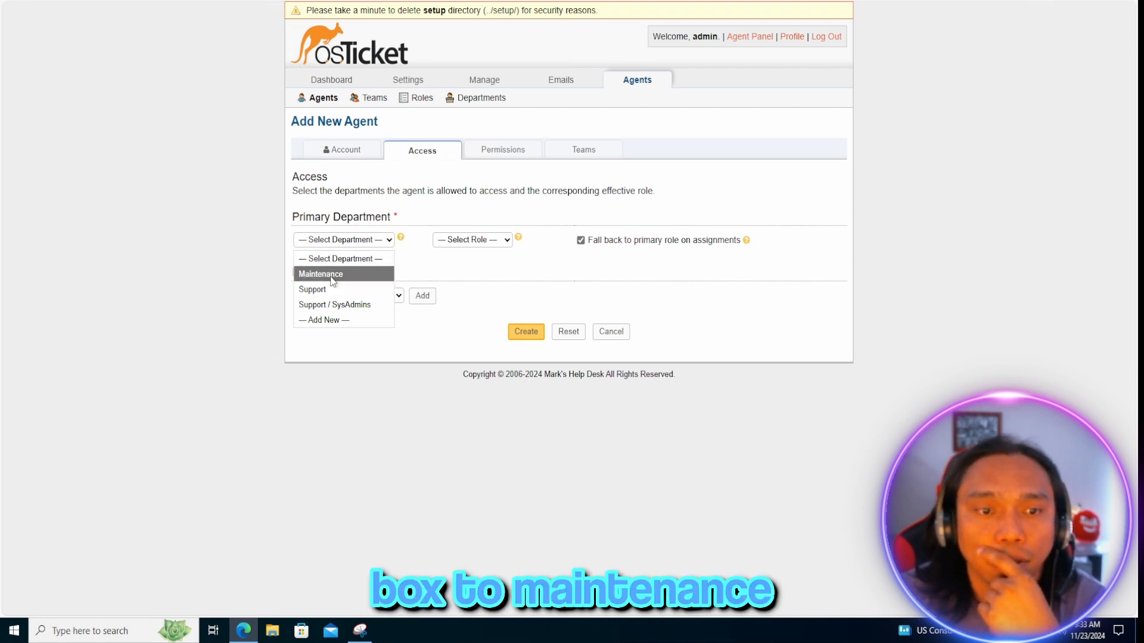
click(386, 274)
click(466, 243)
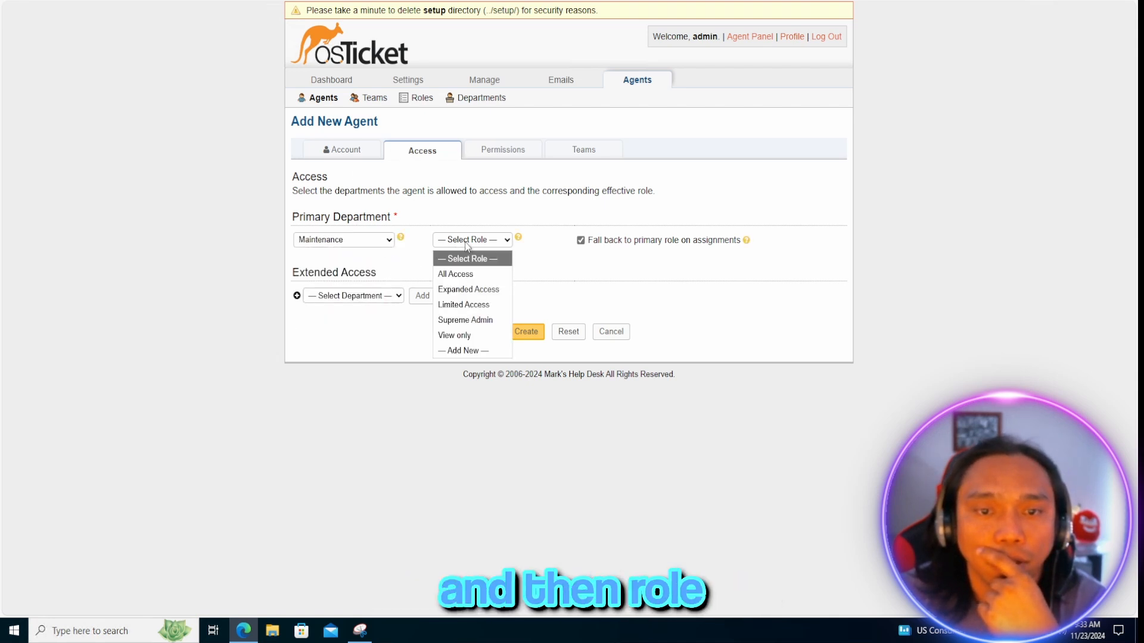
click(460, 335)
click(363, 296)
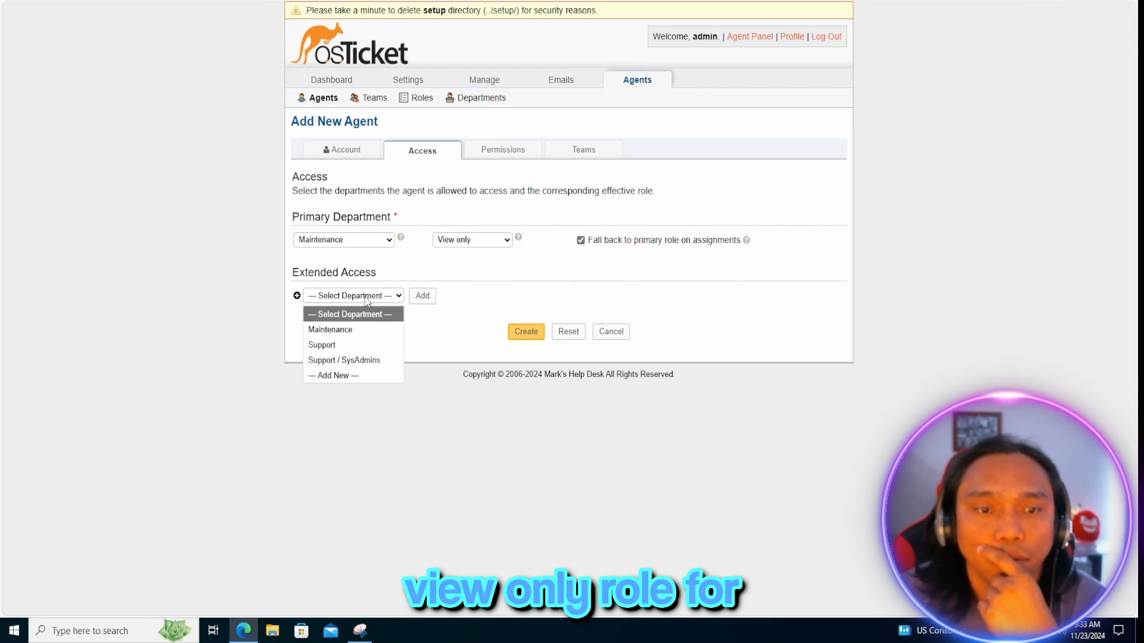
click(335, 346)
click(354, 296)
click(334, 346)
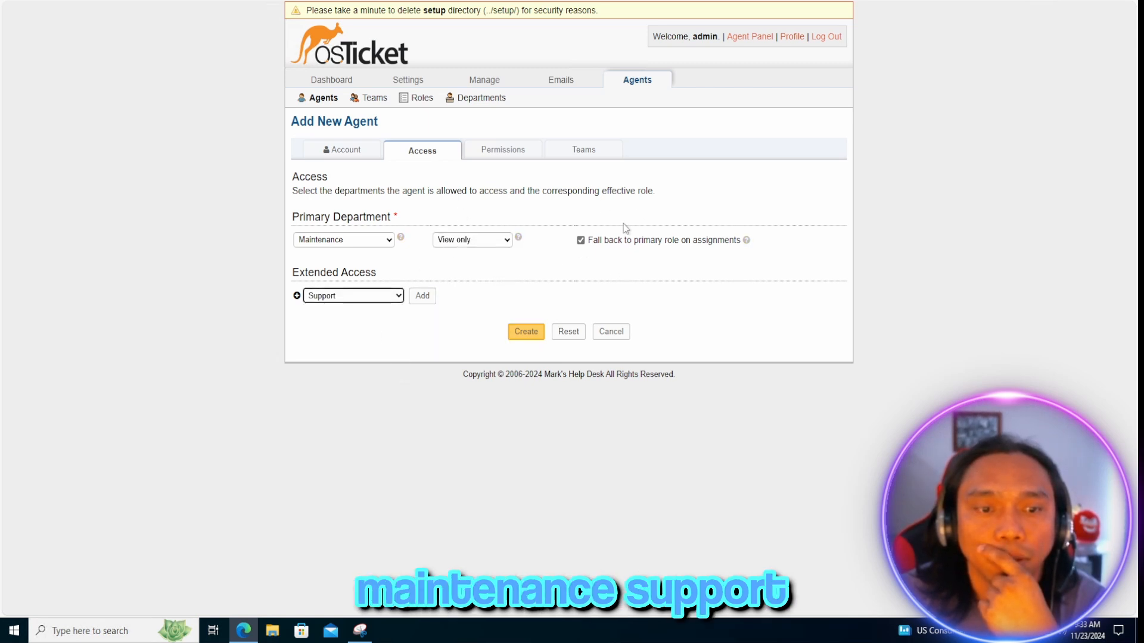
Change the agent's role from View only to Expanded Access
click(492, 150)
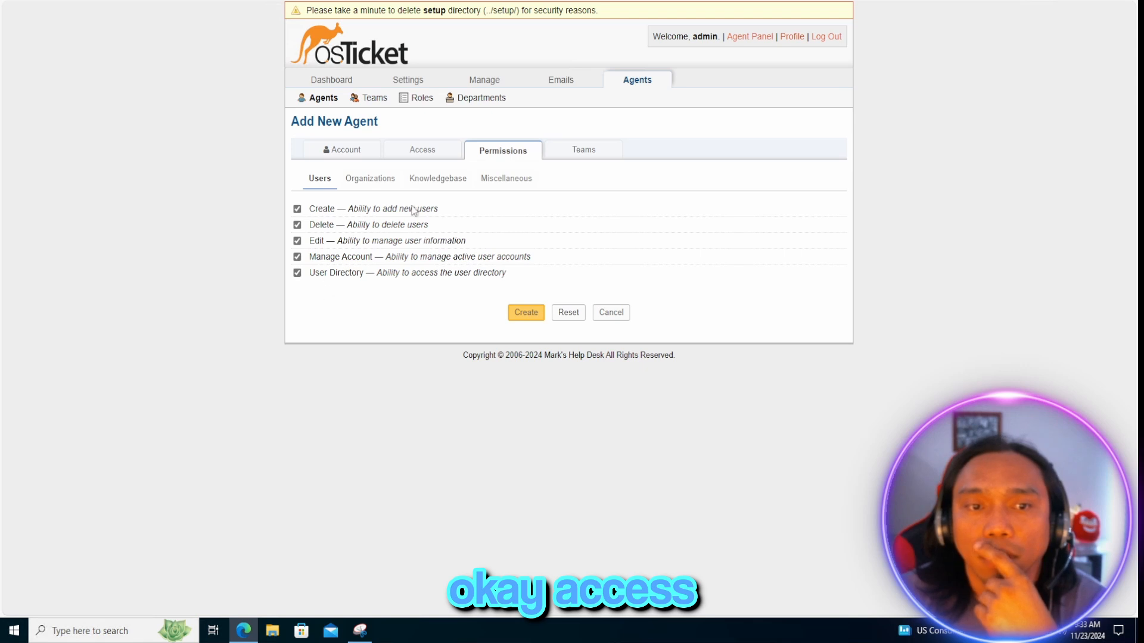
click(424, 150)
click(470, 240)
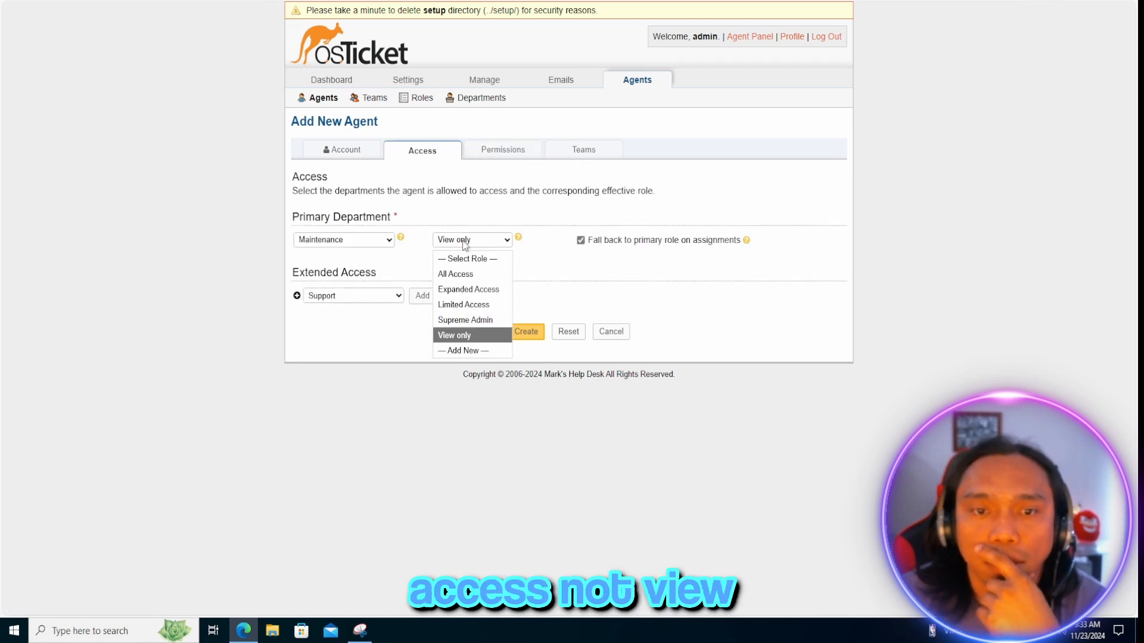
click(475, 291)
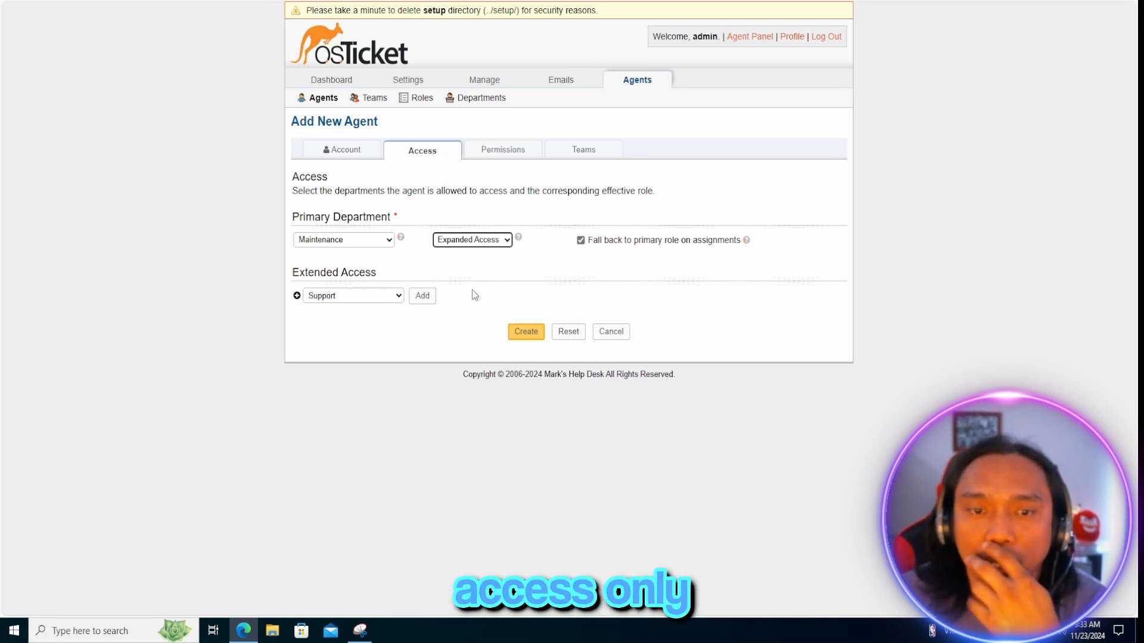
Review permissions and teams, create the Maintenance agent, and return to the Agents list
click(513, 151)
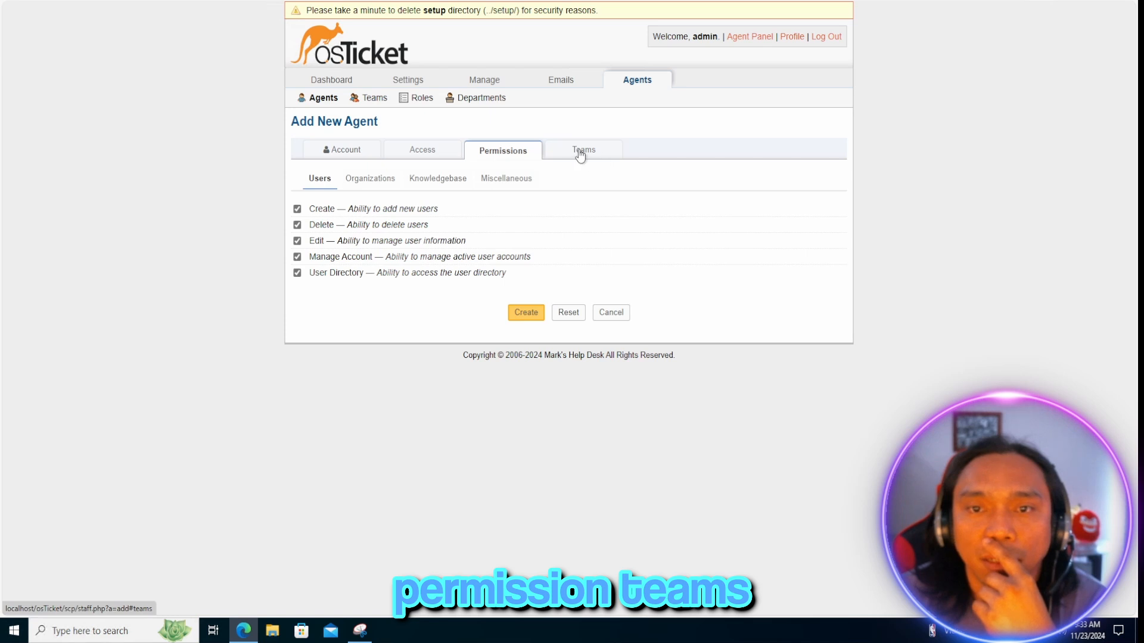
click(582, 153)
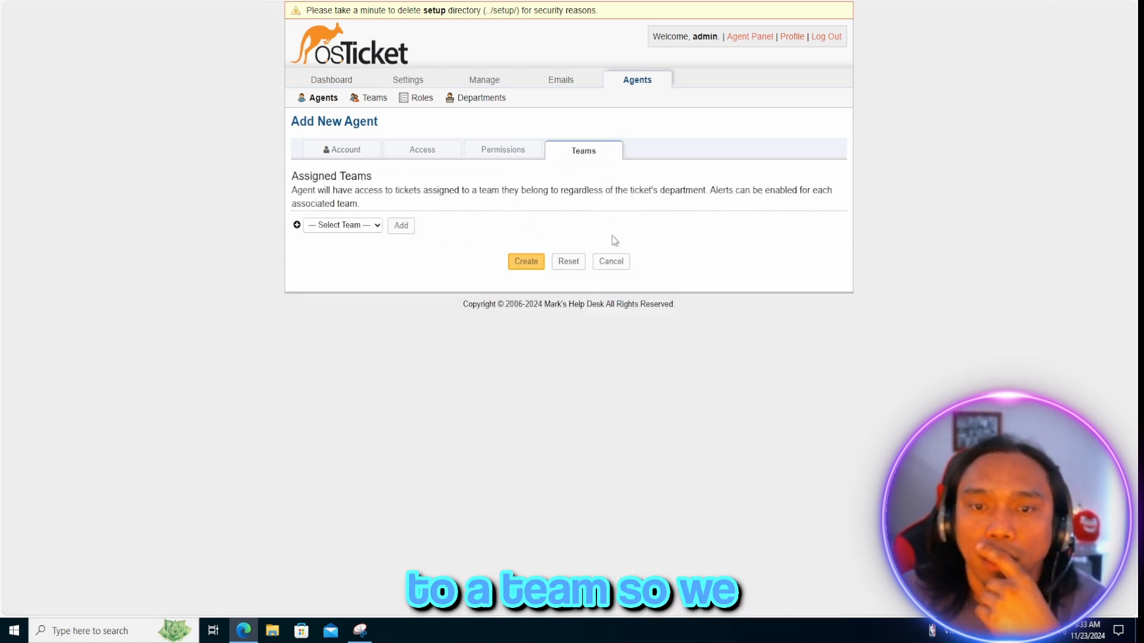
click(542, 264)
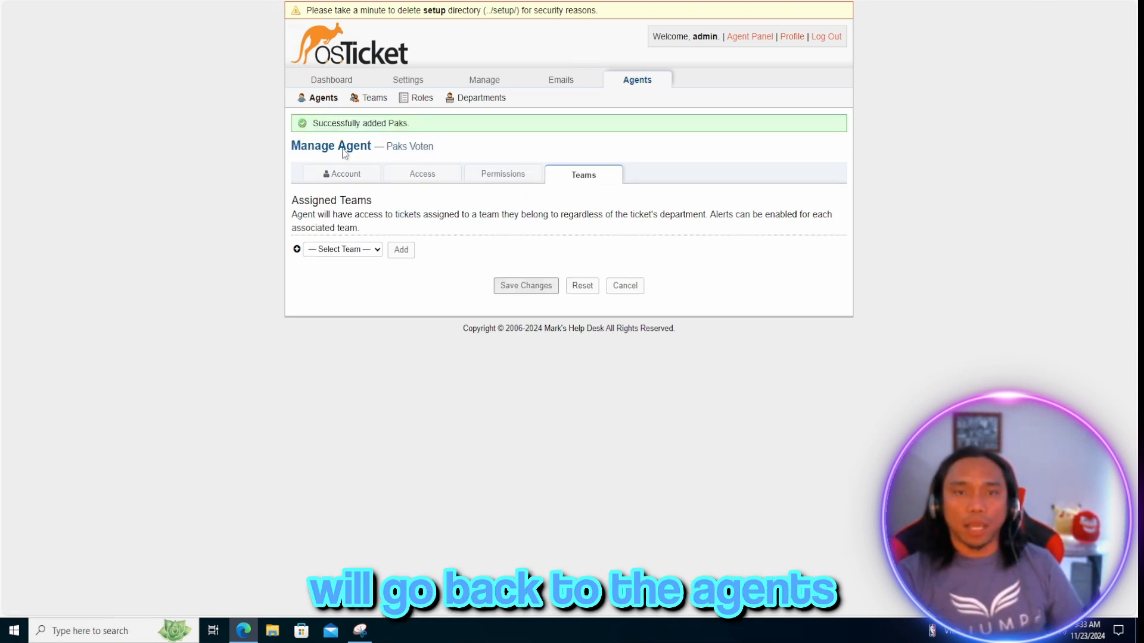
click(325, 100)
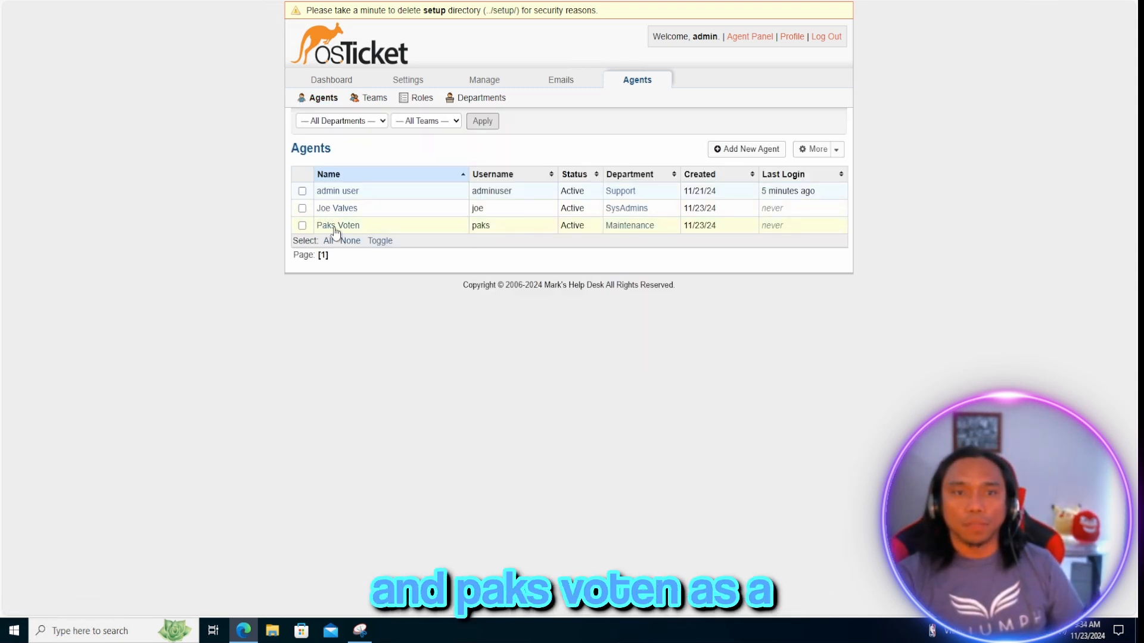